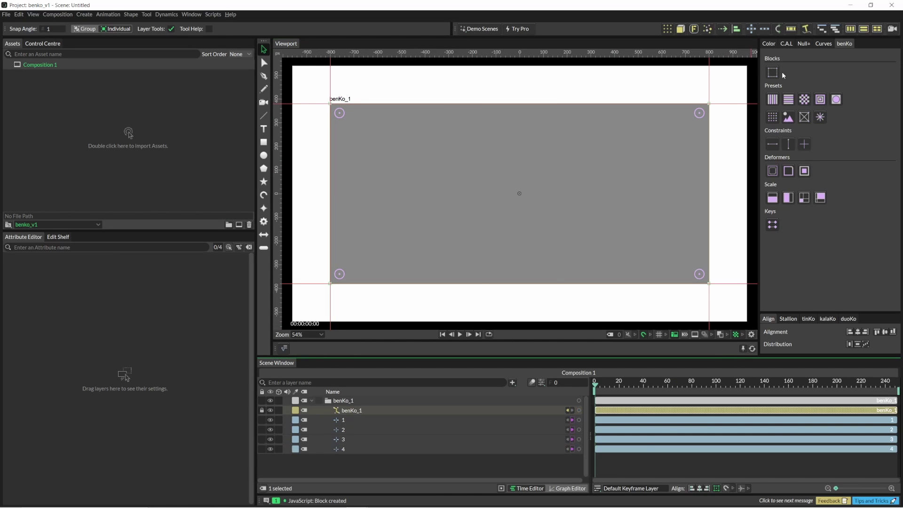
Step: Apply the five-bar vertical stripe preset to benKo_1 and set Bar Size to 45
click(772, 99)
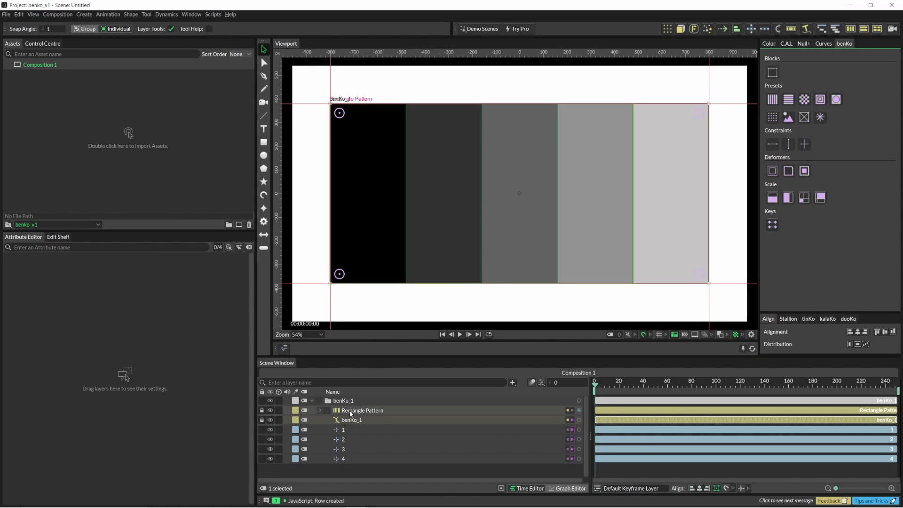
click(350, 411)
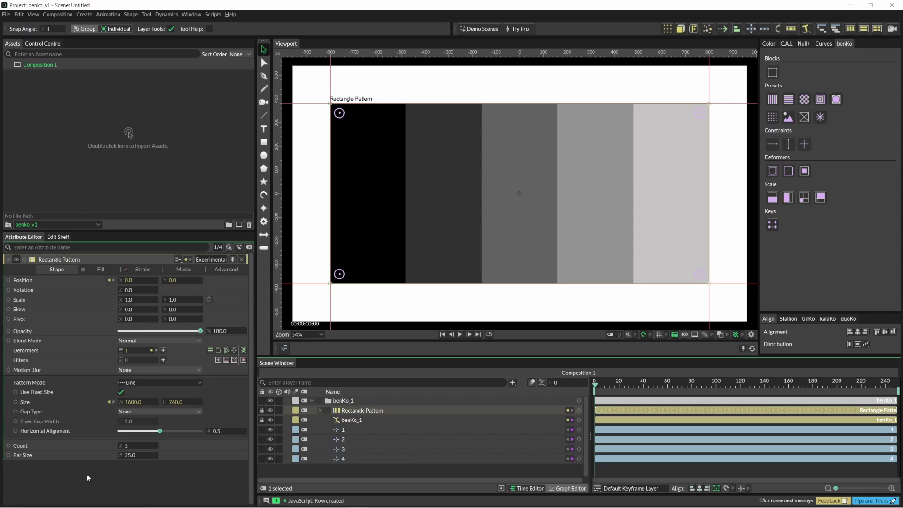
drag(135, 458, 149, 460)
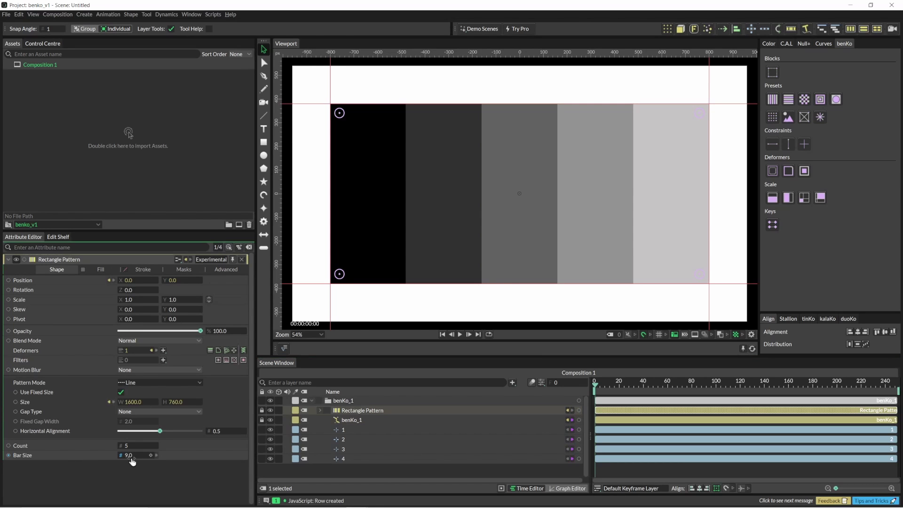
drag(149, 460, 146, 458)
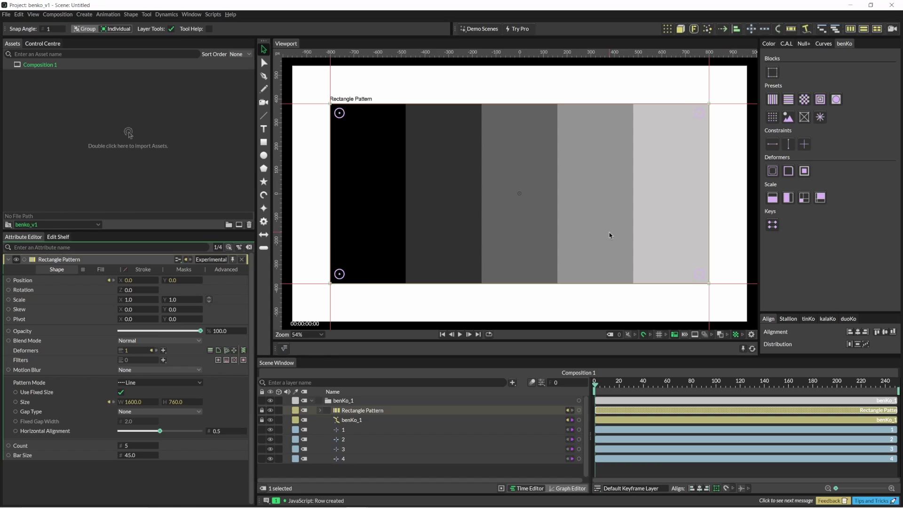
Step: Add a Stagger behaviour to Bar Size with Minimum 12 and Maximum 100
right_click(105, 455)
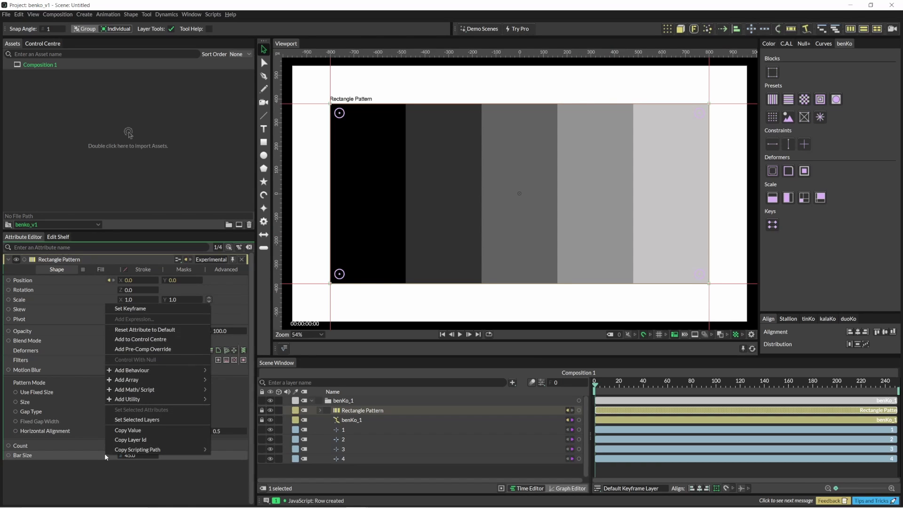
mouse_move(179, 370)
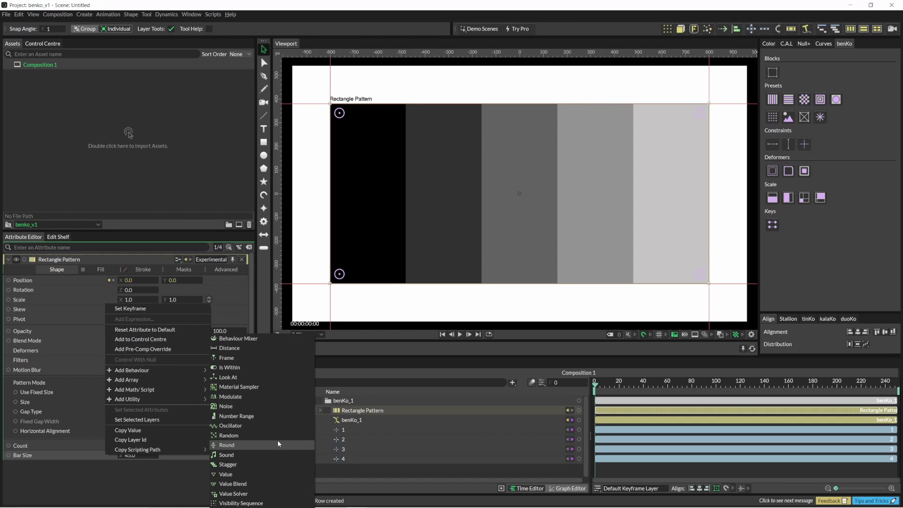
click(256, 464)
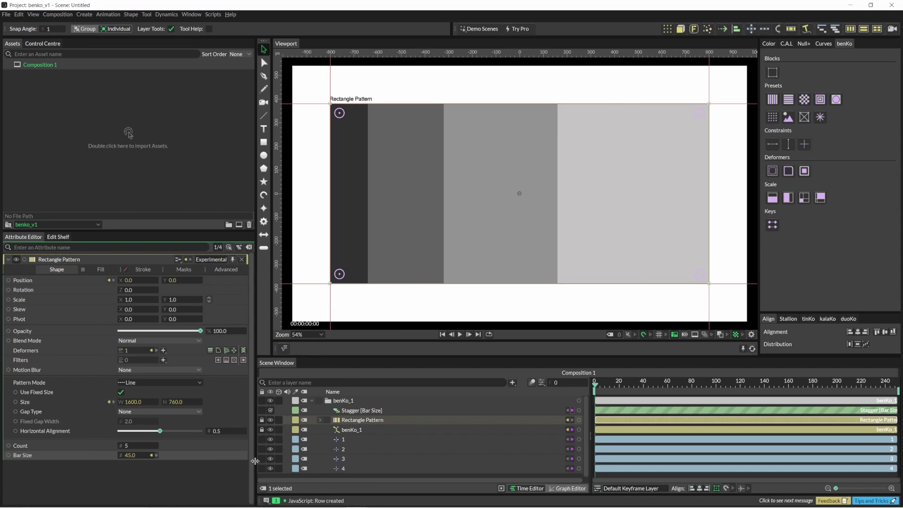
click(355, 413)
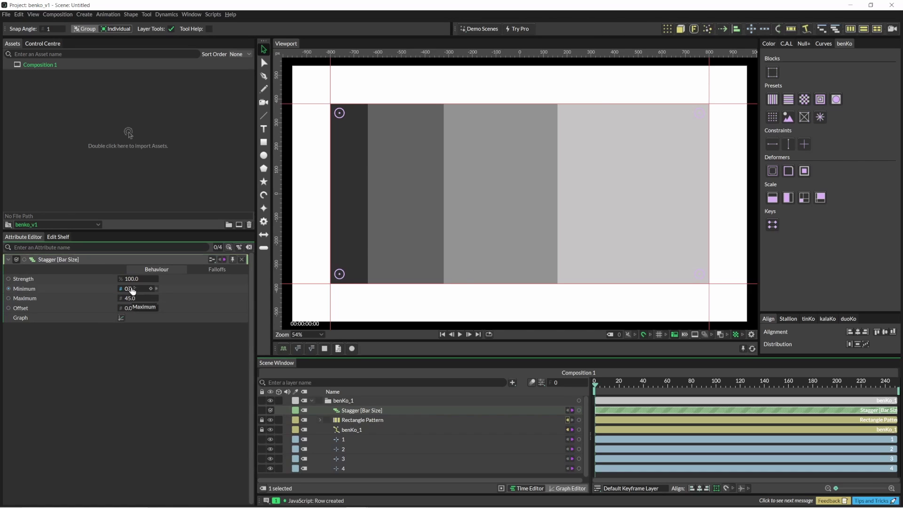
drag(134, 289, 141, 292)
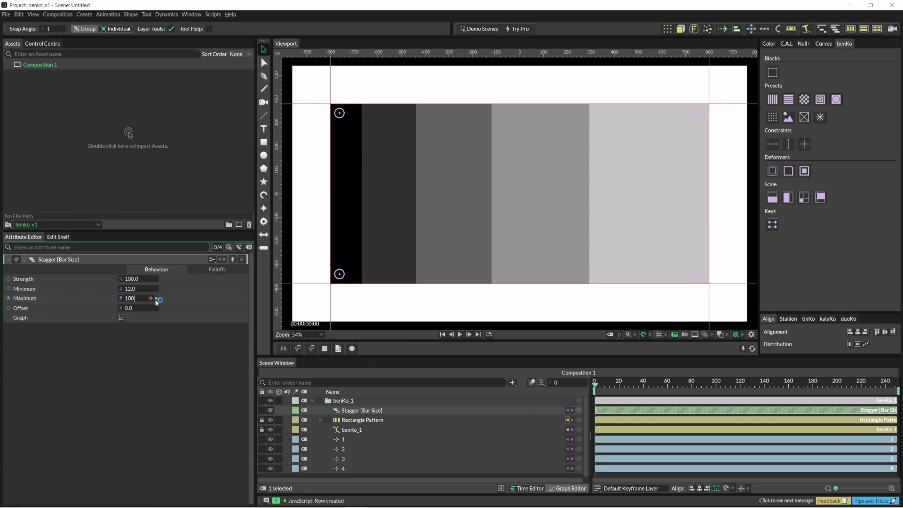
Step: Set Count to 13, disable Index to colour, and set Gap Type to Alternating
click(362, 419)
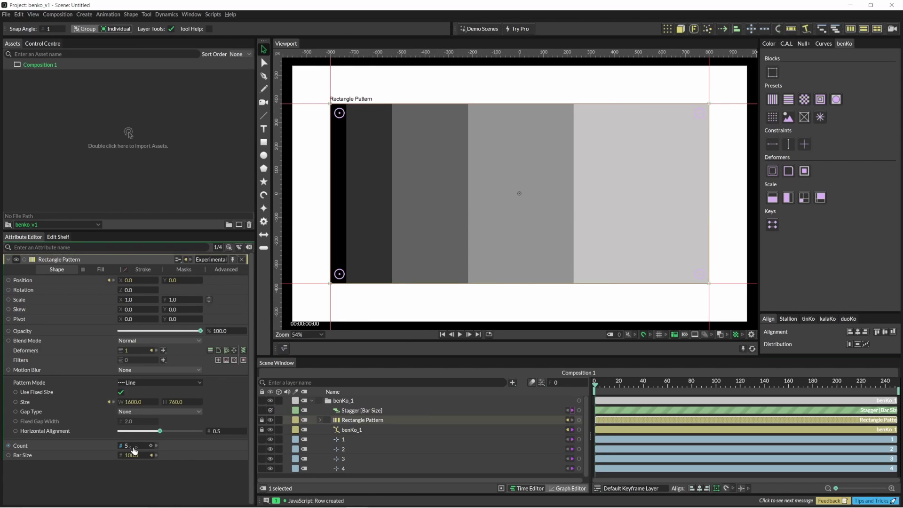
drag(131, 450, 141, 450)
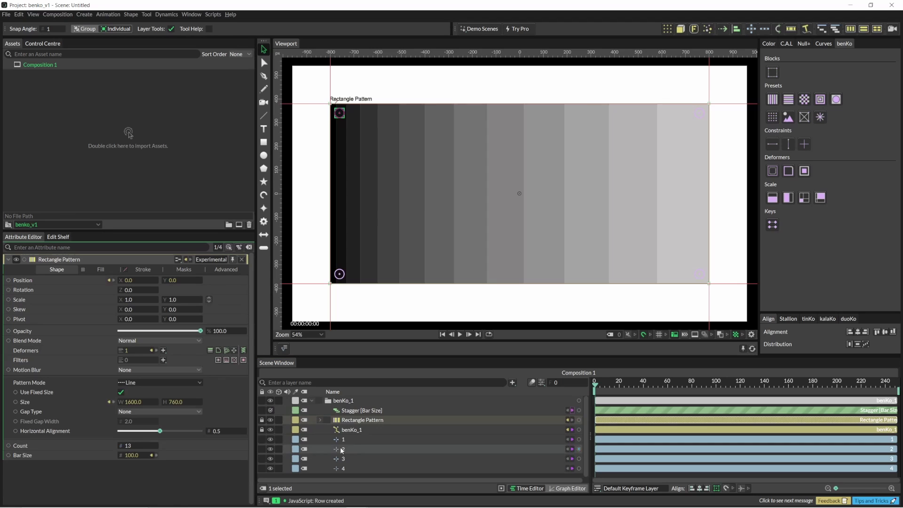
click(320, 420)
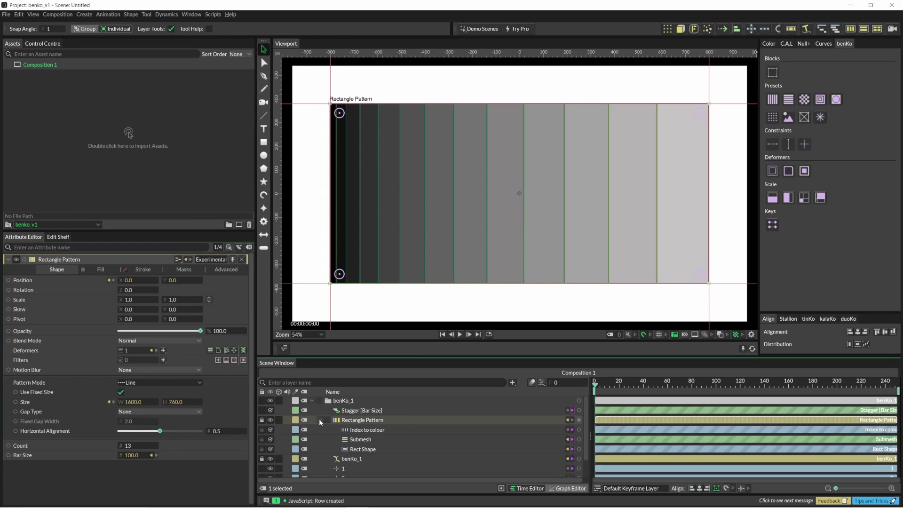
click(270, 429)
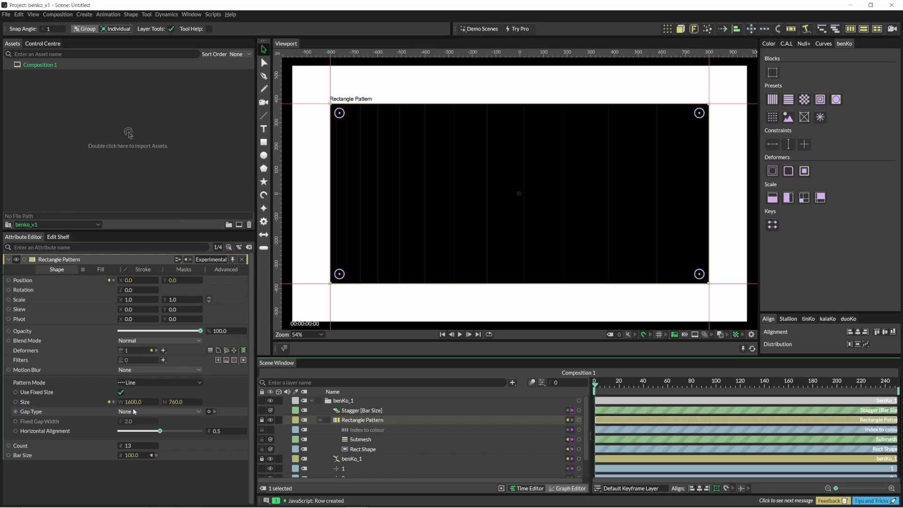
click(149, 410)
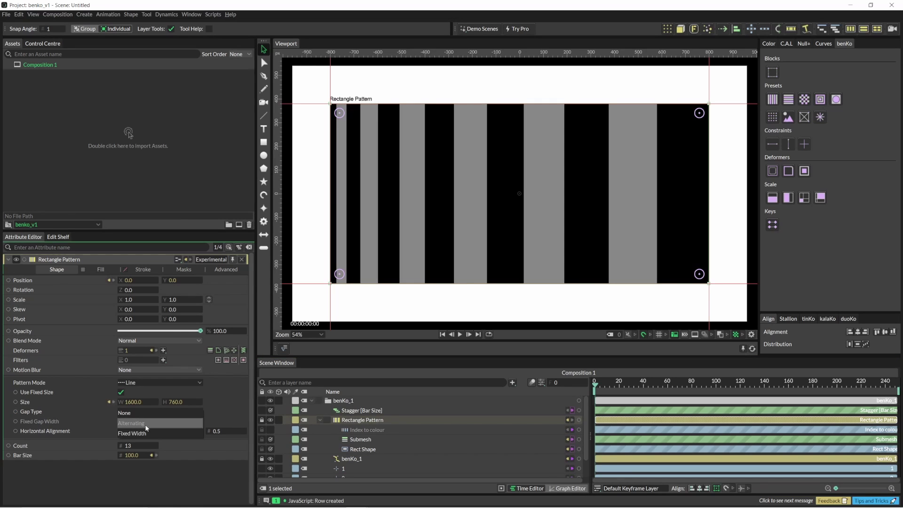
click(146, 423)
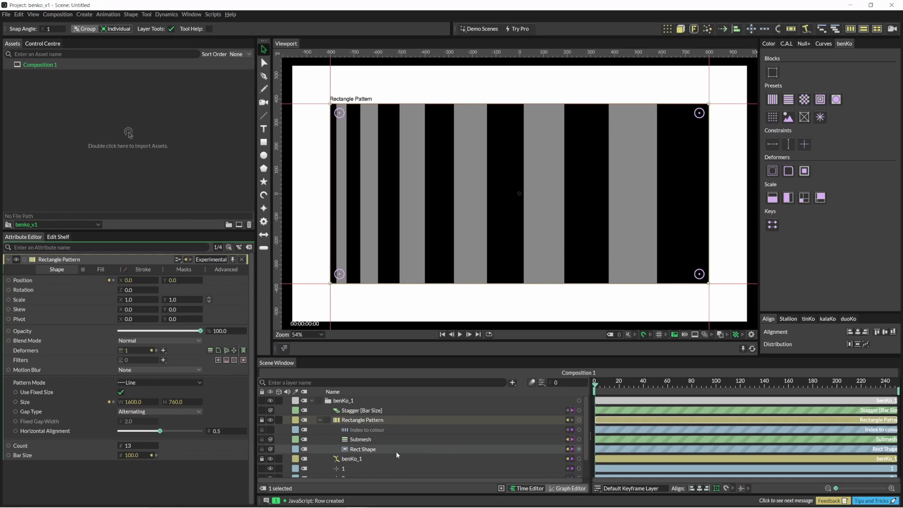
Step: Hide benKo_1 and raise Count to 44, undoing a trial resize to keep width 1600
click(270, 459)
drag(137, 447, 154, 447)
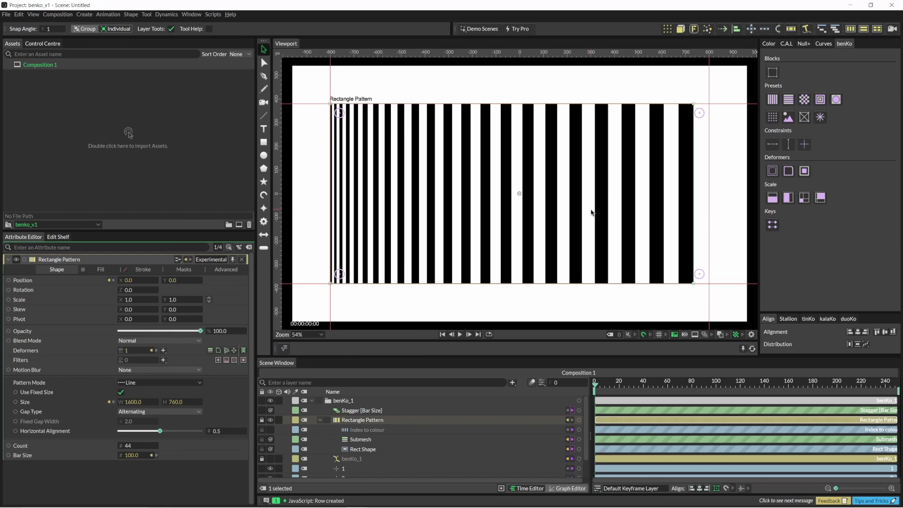
drag(677, 86, 710, 312)
mouse_move(699, 276)
mouse_down()
mouse_move(419, 275)
mouse_move(710, 268)
mouse_up()
key(ctrl+z)
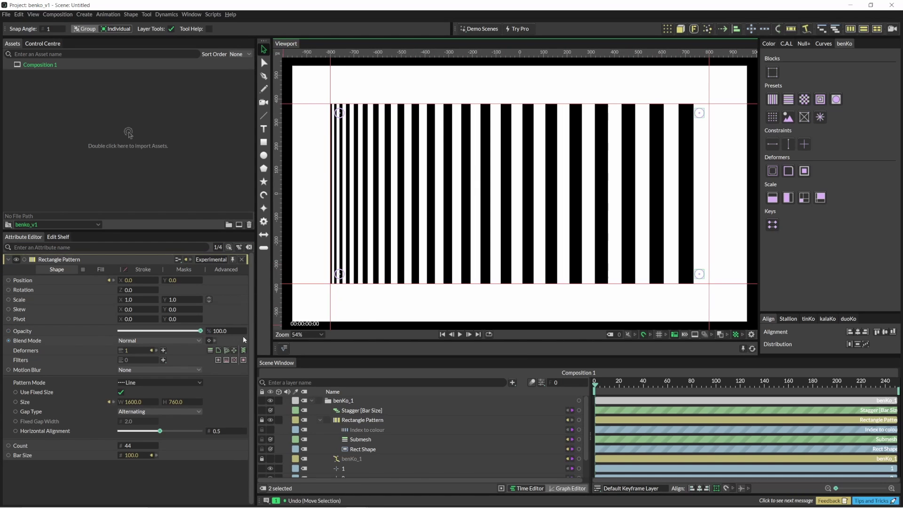
Step: Reduce the pattern Count to 33 and add an Oscillator behaviour to Bar Size
click(373, 420)
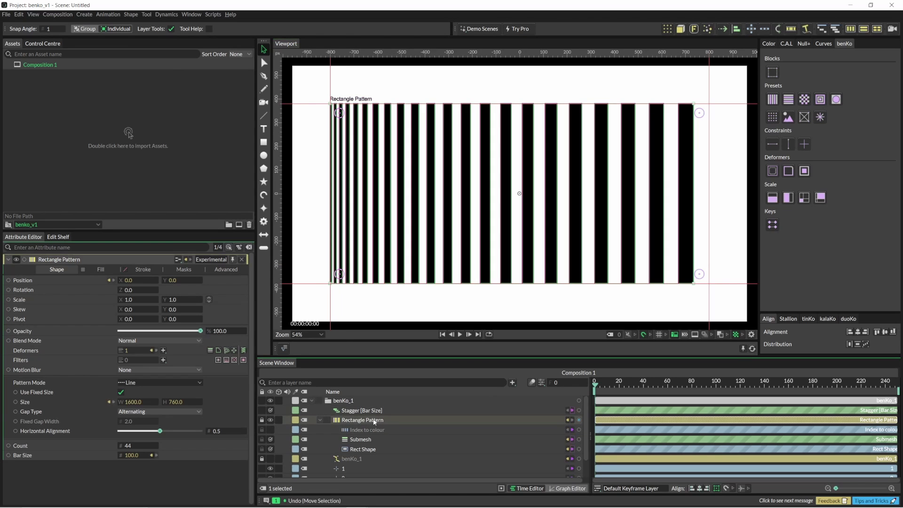
drag(127, 446, 158, 444)
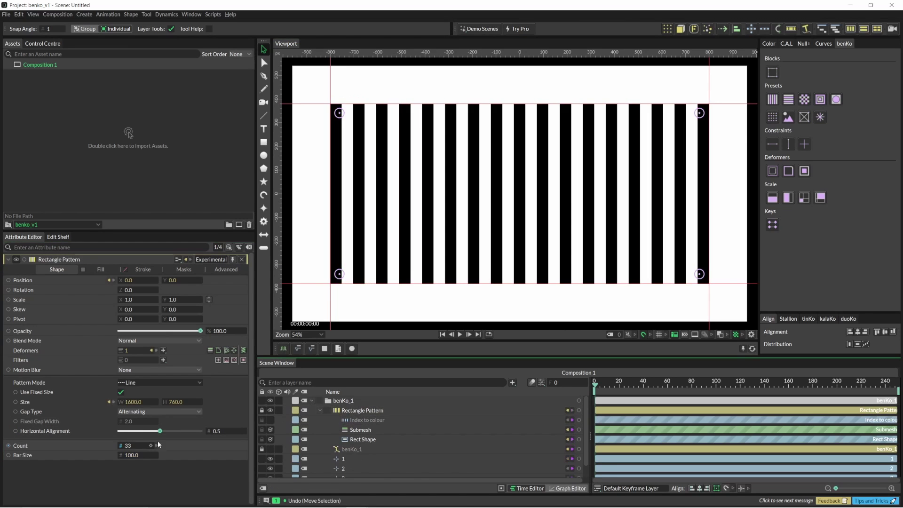
right_click(105, 456)
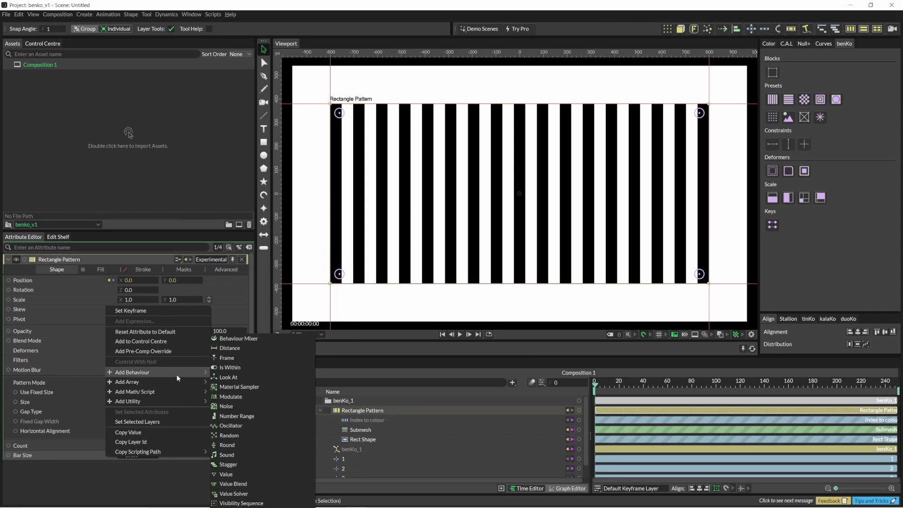
click(231, 425)
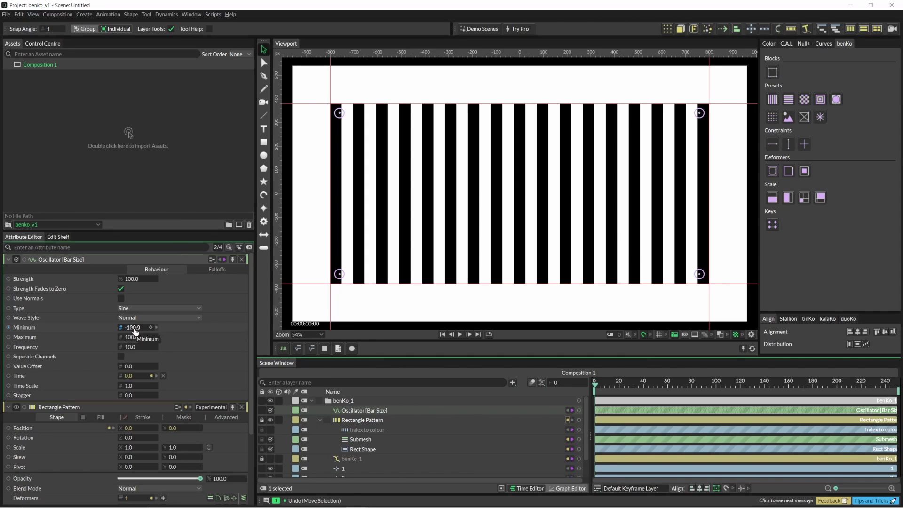
Step: Set the Oscillator's Minimum to 25 and Maximum to 200
click(133, 327)
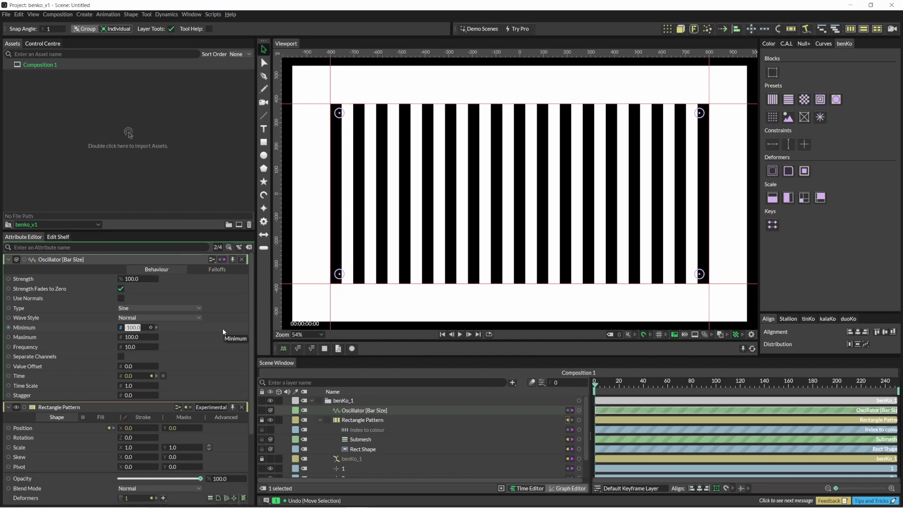
text(25)
key(Tab)
text(200)
key(Return)
Step: Set Count to 8, then play and stop to preview the oscillating bar widths
scroll(207, 414, down, 4)
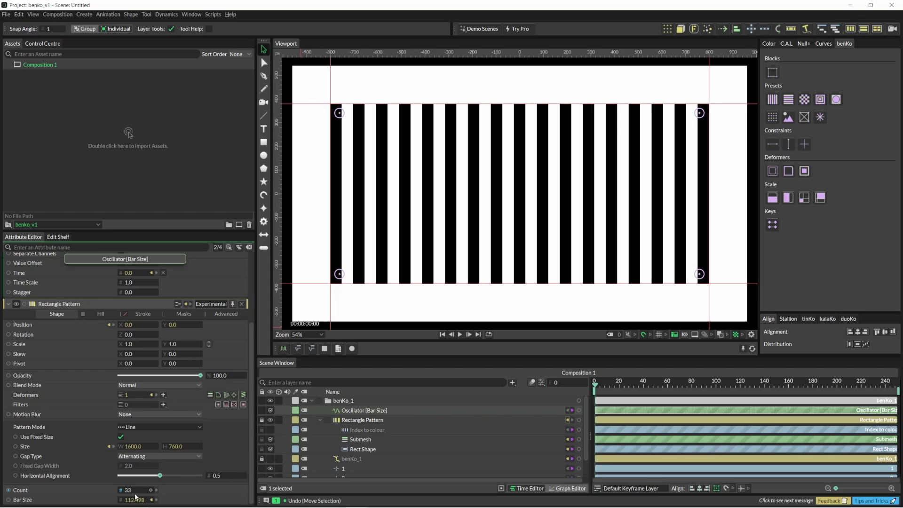
click(157, 491)
key(Return)
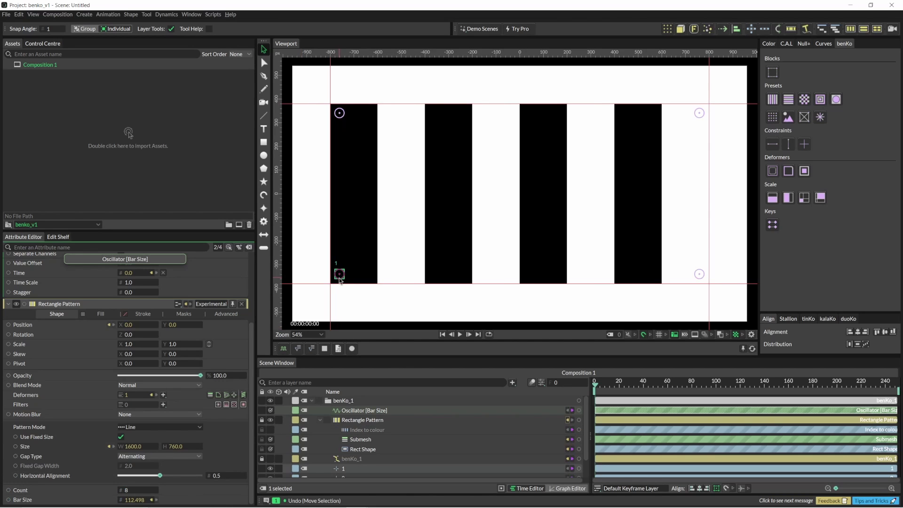
key(space)
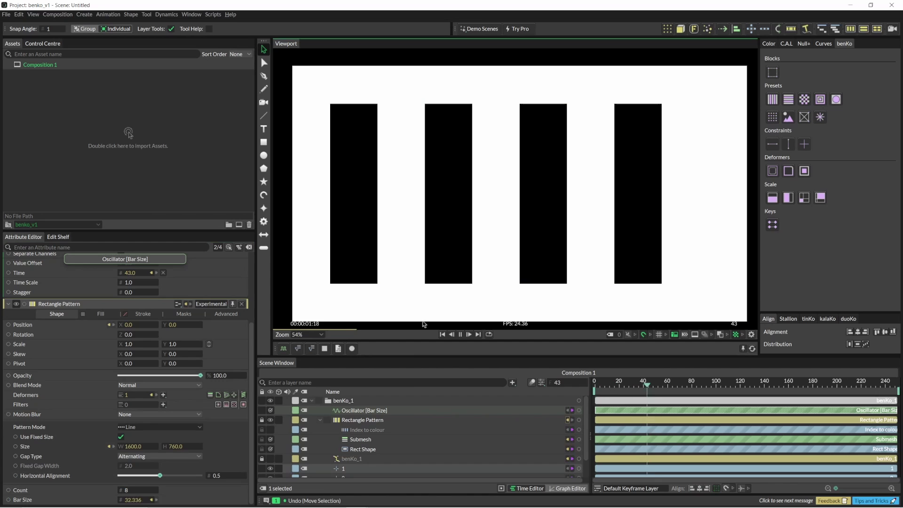
key(space)
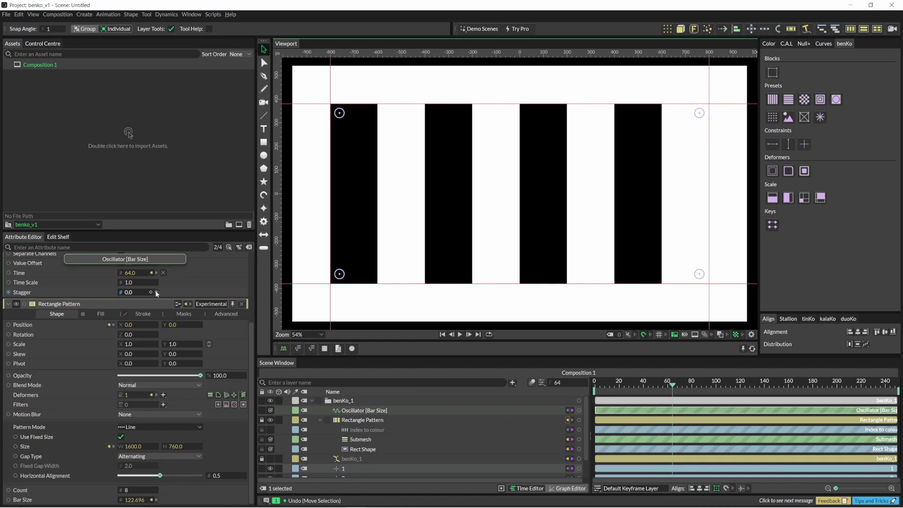
Step: Set the Oscillator's Stagger to 3.0 and start playback
click(133, 293)
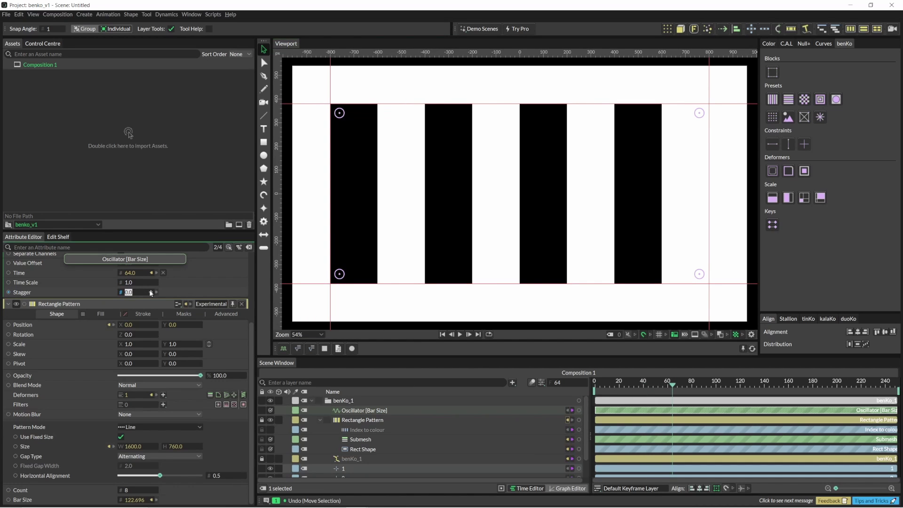
text(3.0)
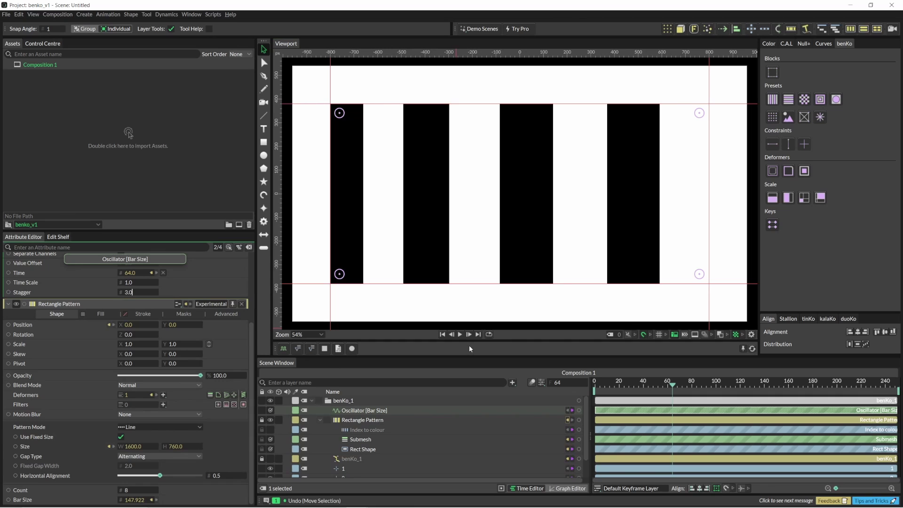
click(459, 335)
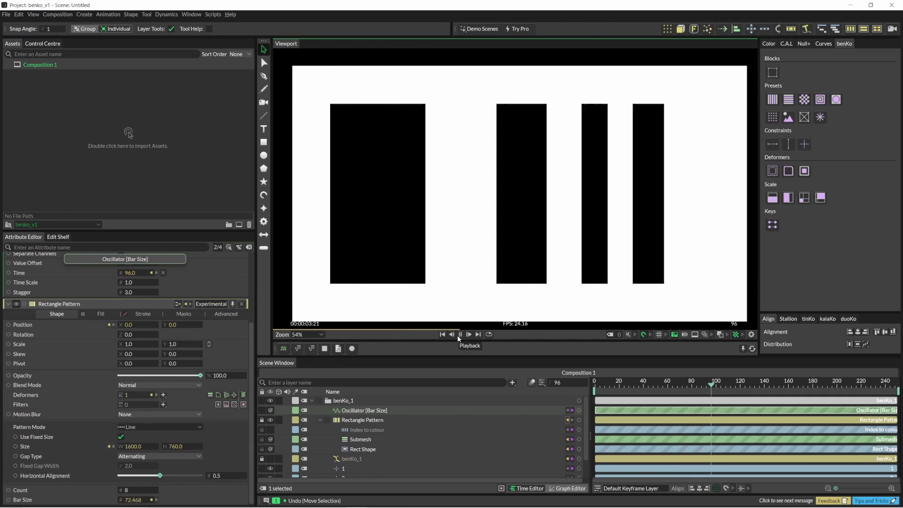
Step: Set Gap Type to None and re-enable Index to colour for black-to-grey shading, then pause
click(159, 454)
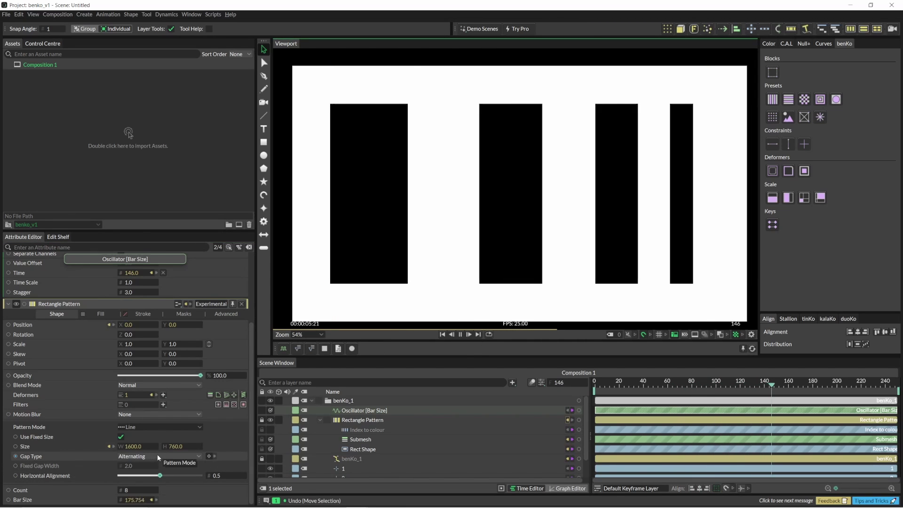
click(156, 447)
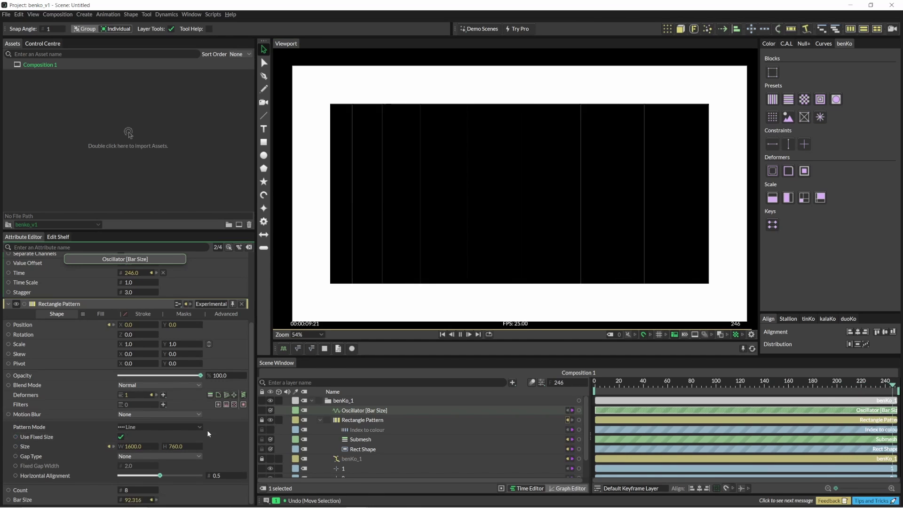
click(270, 430)
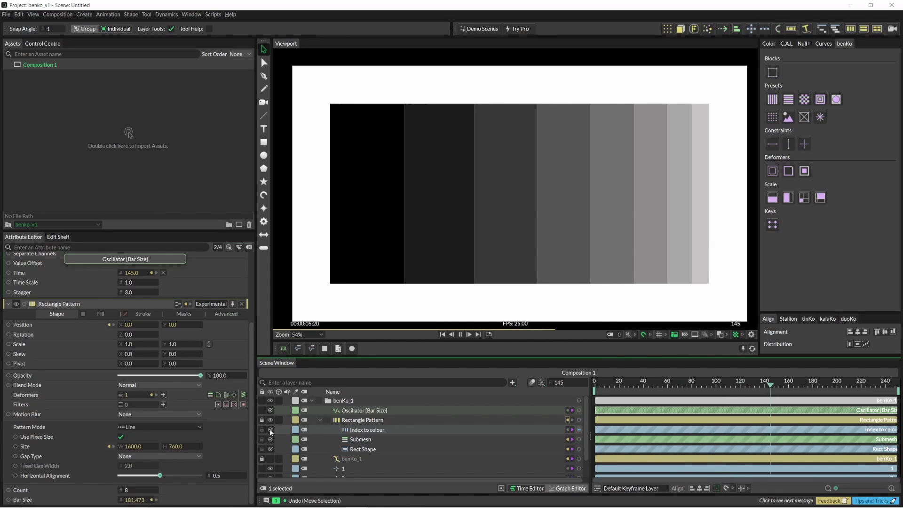
key(space)
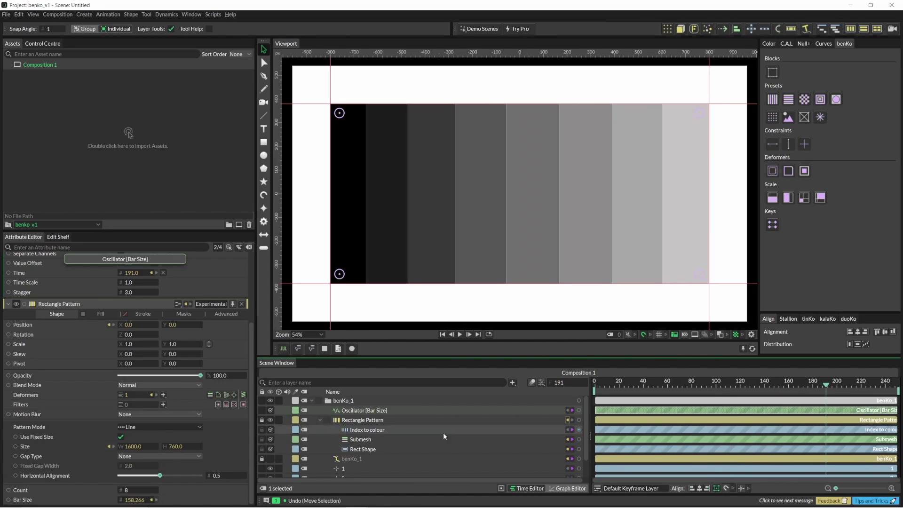
Step: Create an Ellipse at the composition centre with a Medium Purple fill
click(263, 155)
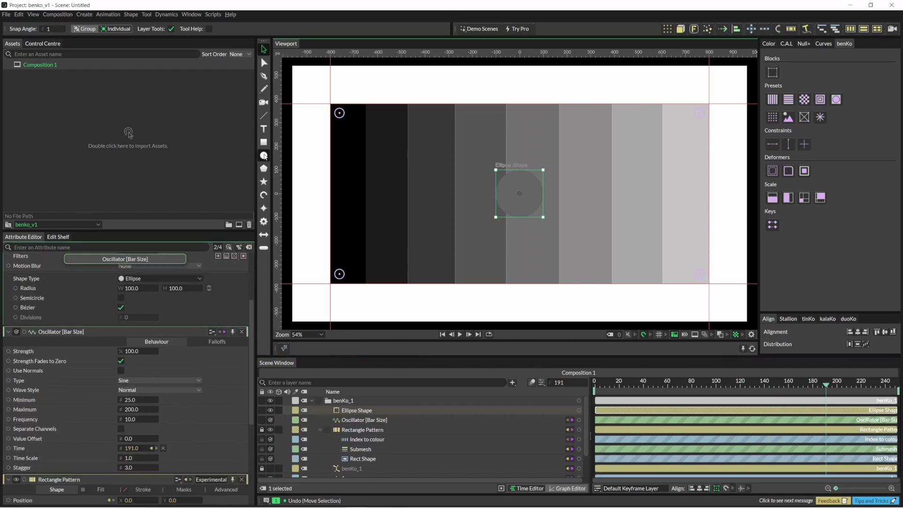
click(769, 44)
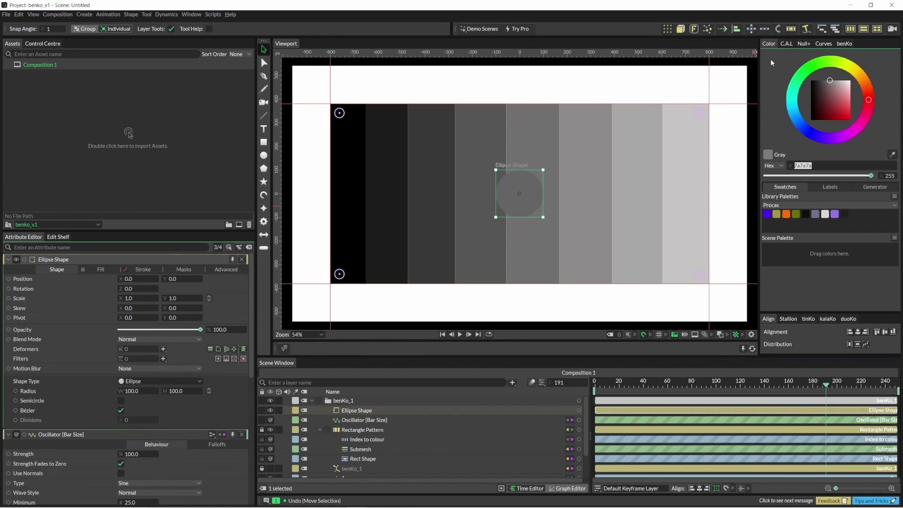
click(787, 215)
click(835, 214)
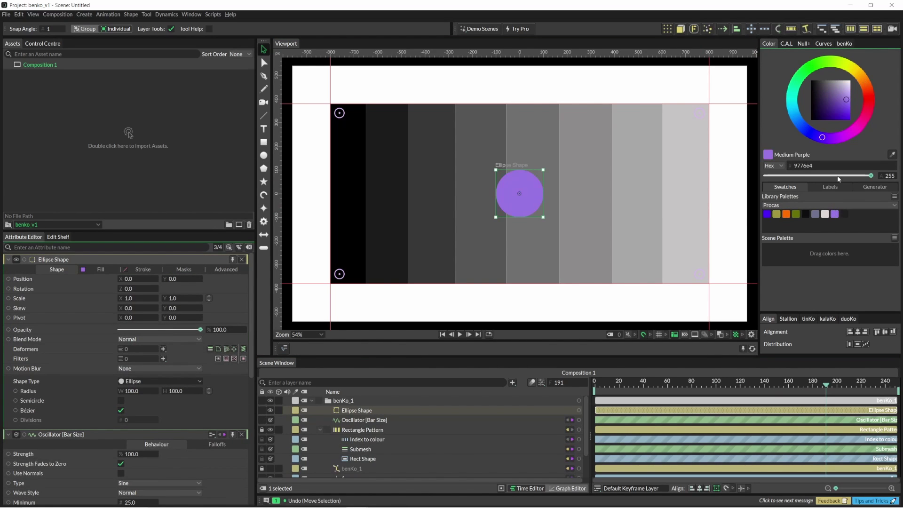
click(843, 43)
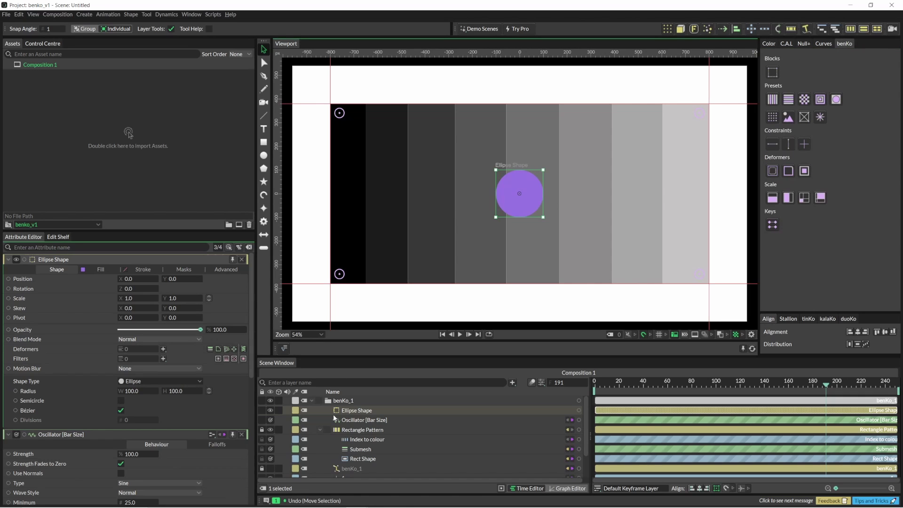
Step: Add a Duplicator with Sub-Mesh distribution using Rectangle Pattern as the Input Shape
click(667, 30)
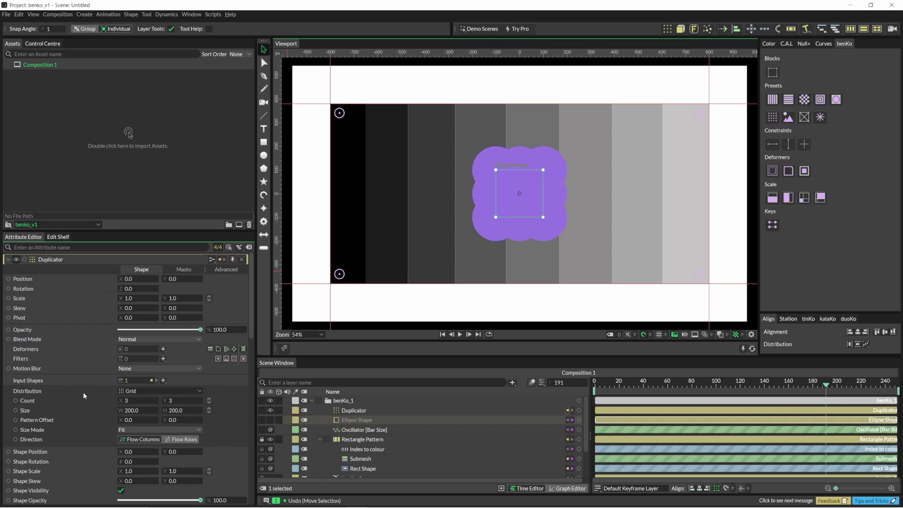
click(142, 392)
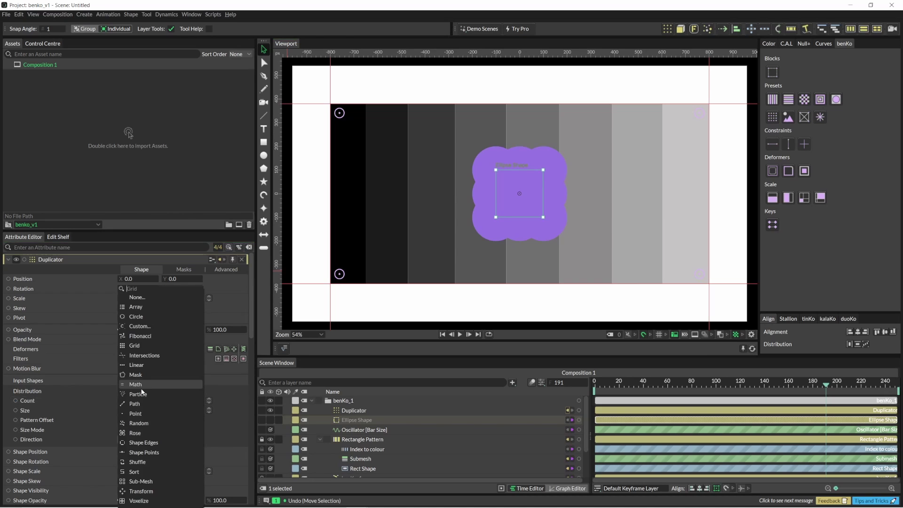
click(155, 481)
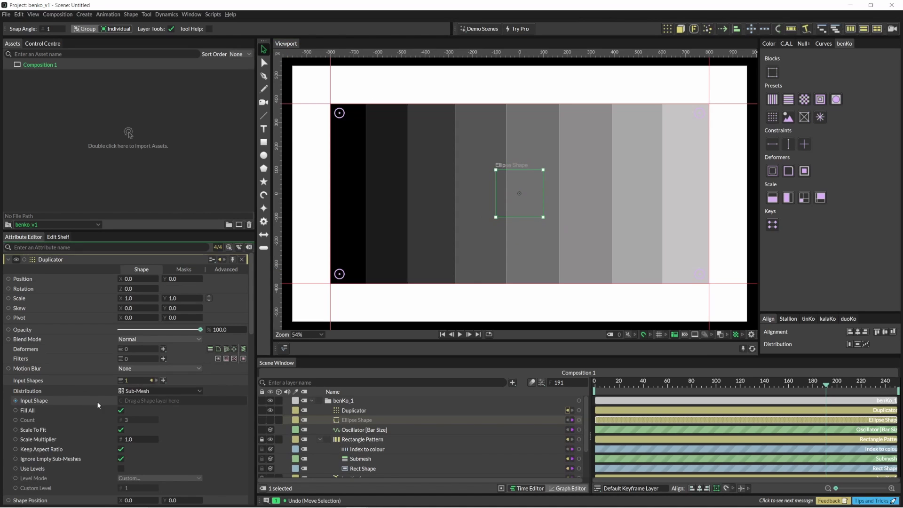
drag(362, 439, 218, 402)
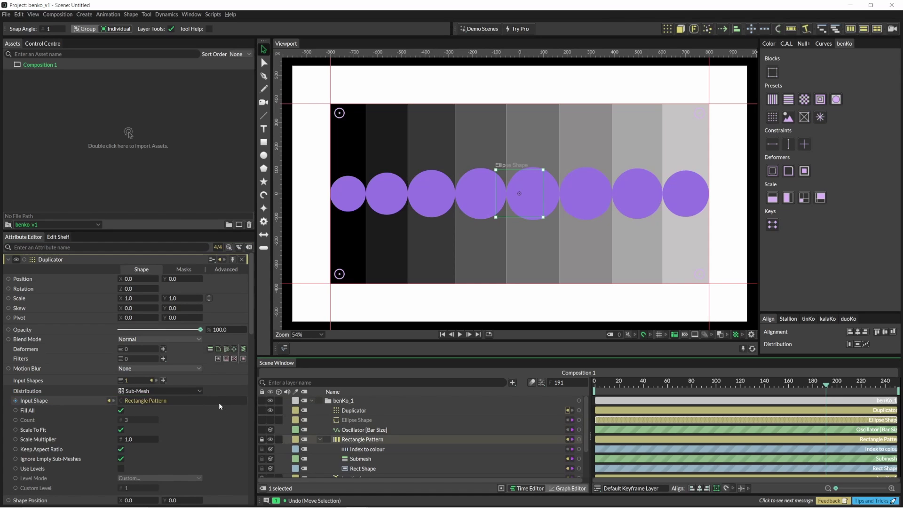
click(460, 334)
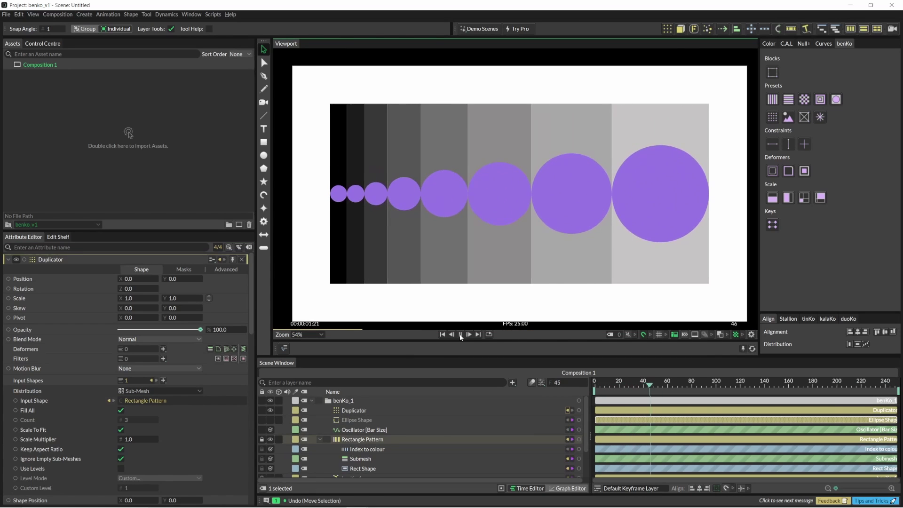
scroll(280, 464, down, 1)
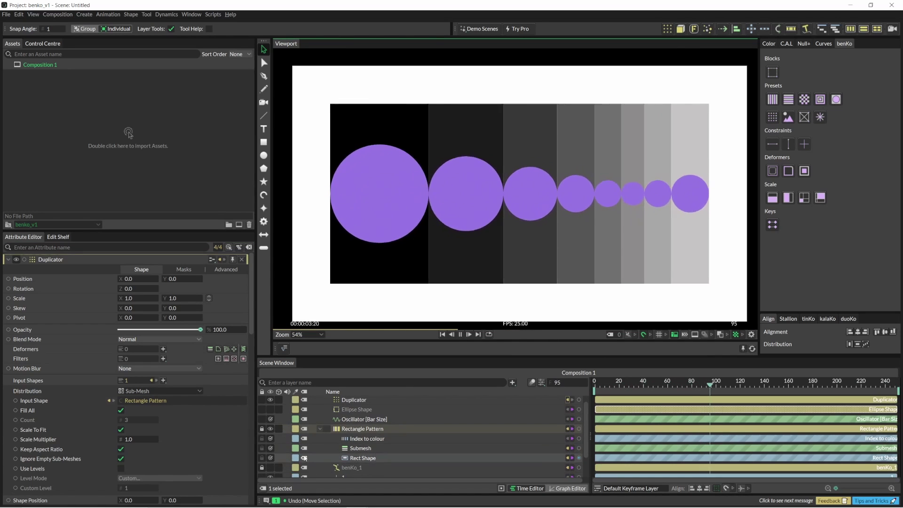
click(271, 428)
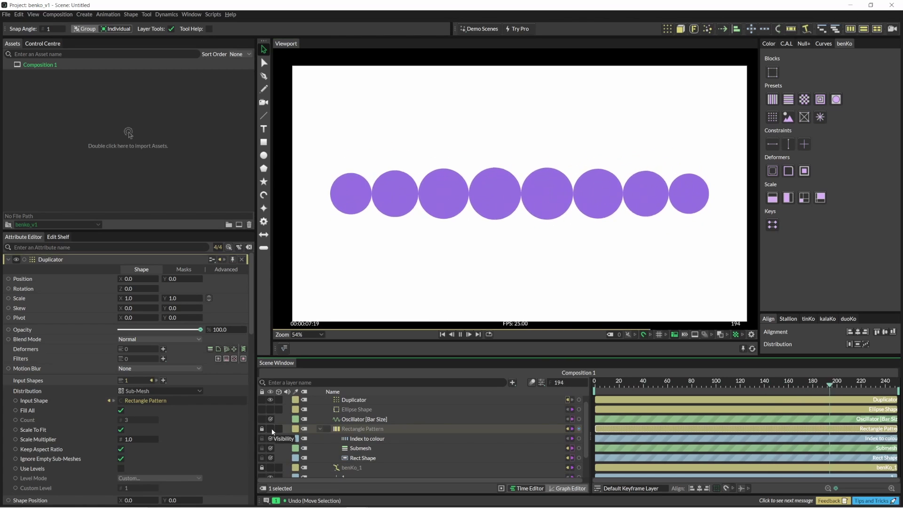
click(272, 428)
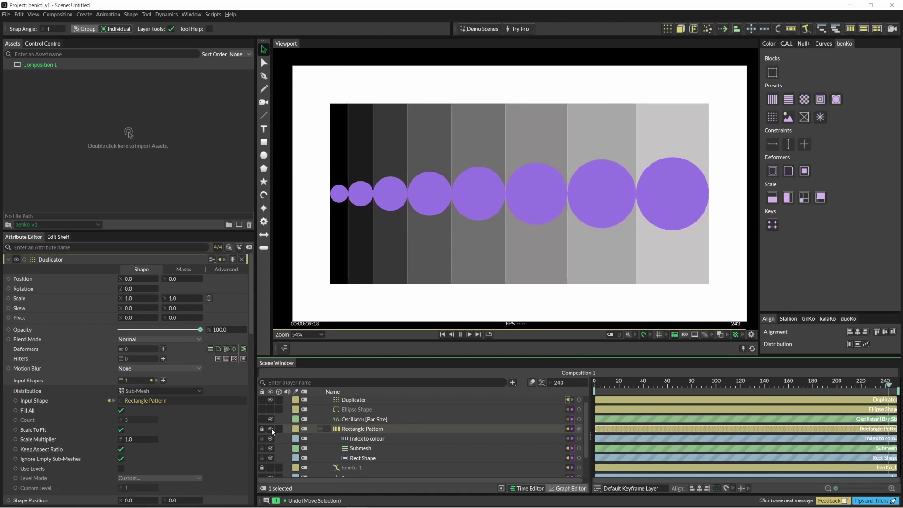
key(space)
click(362, 419)
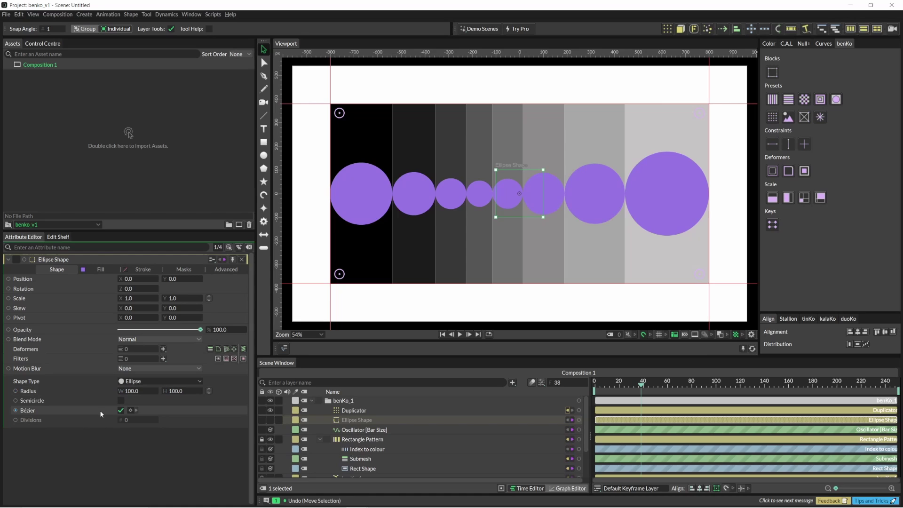
Step: Tick Semicircle on the Ellipse and add an Align behaviour pinning each to its bar's left edge
click(121, 401)
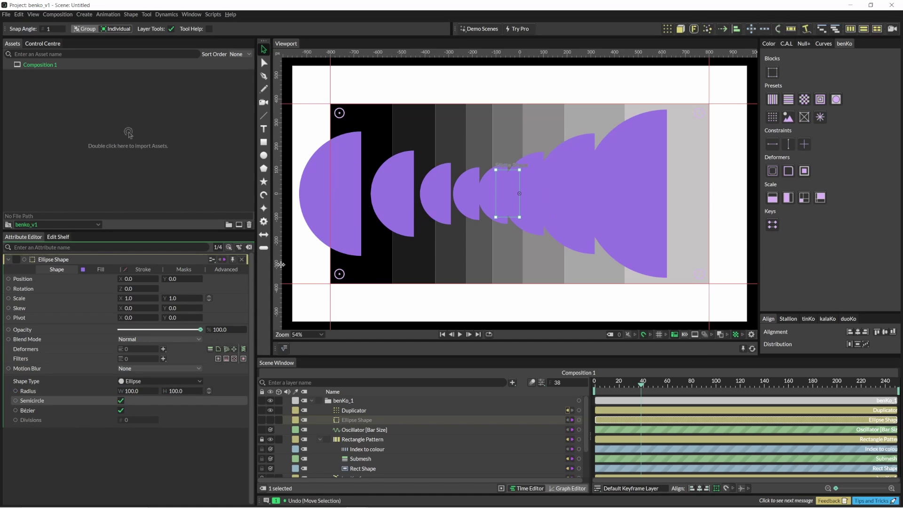
click(735, 29)
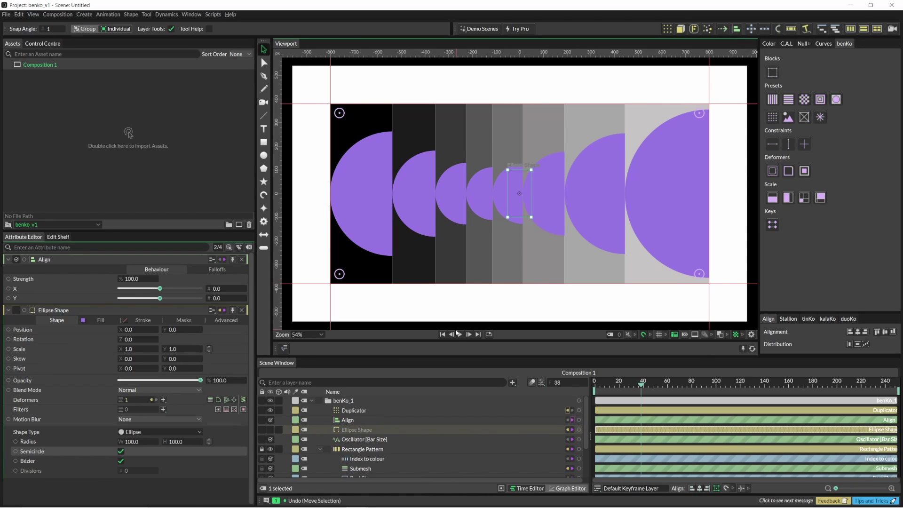
click(459, 334)
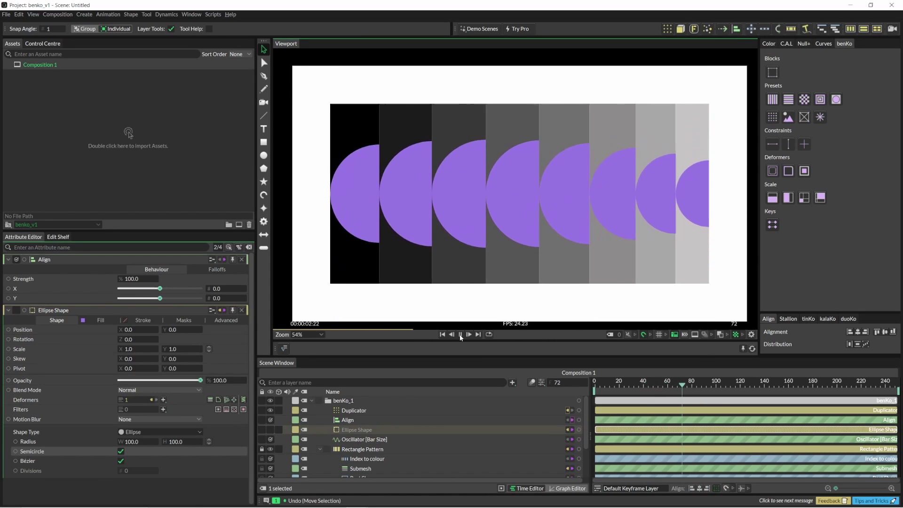
click(459, 334)
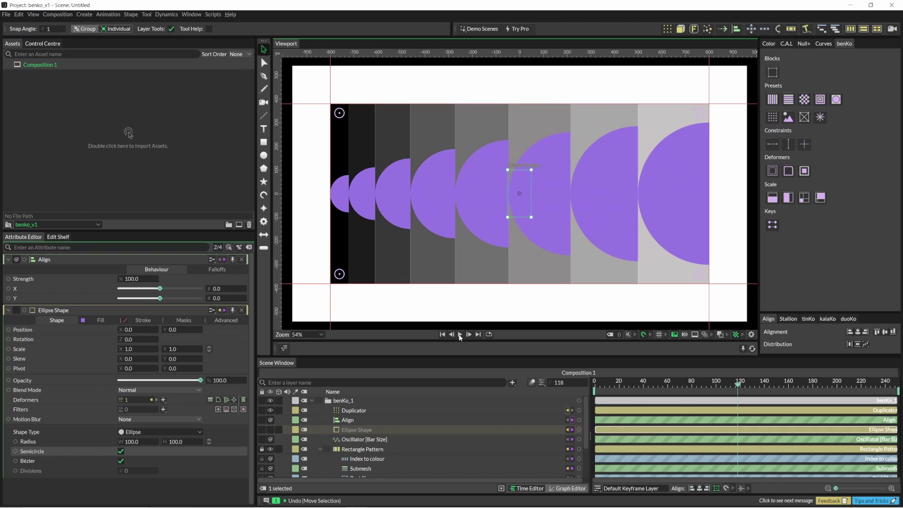
click(338, 411)
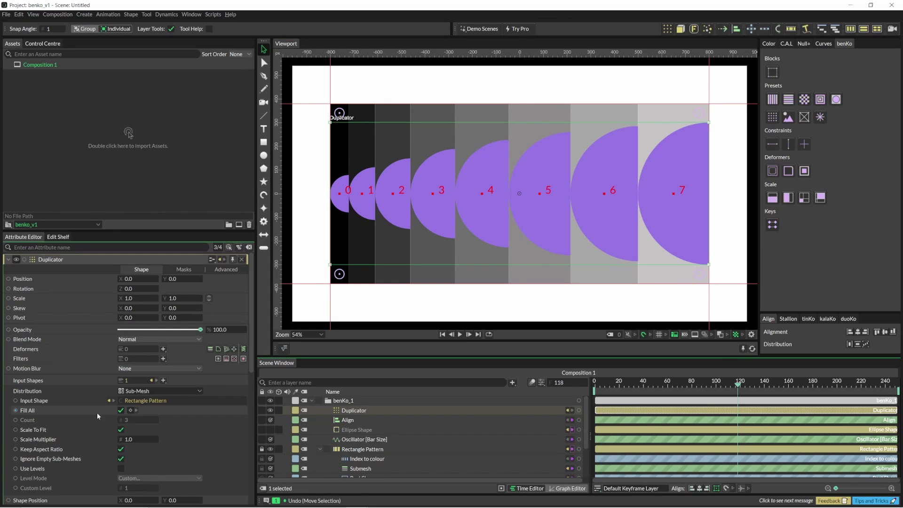
Step: Untick the Duplicator's Keep Aspect Ratio so semicircles stretch to full bar height, and preview
click(121, 450)
click(459, 334)
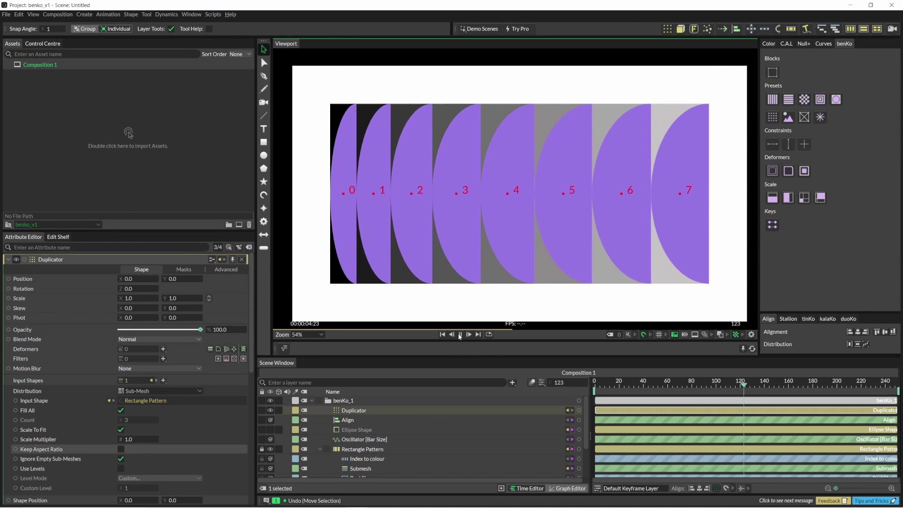
click(772, 100)
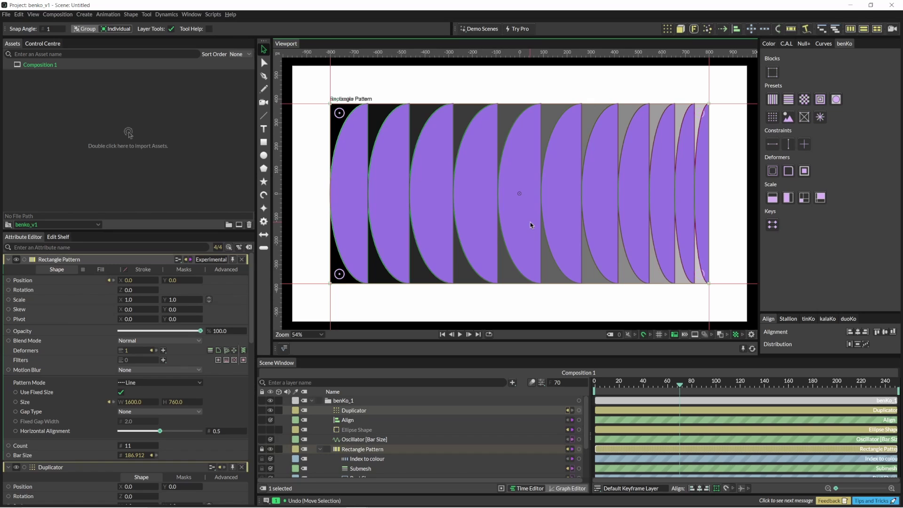